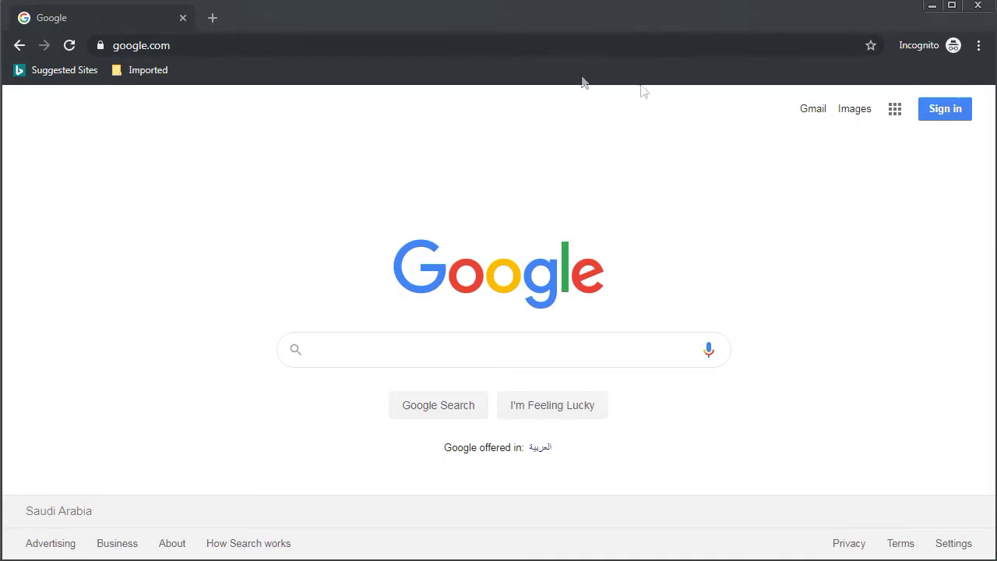
Open YouTube from the Google homepage's list of Google apps
key(alt+Left)
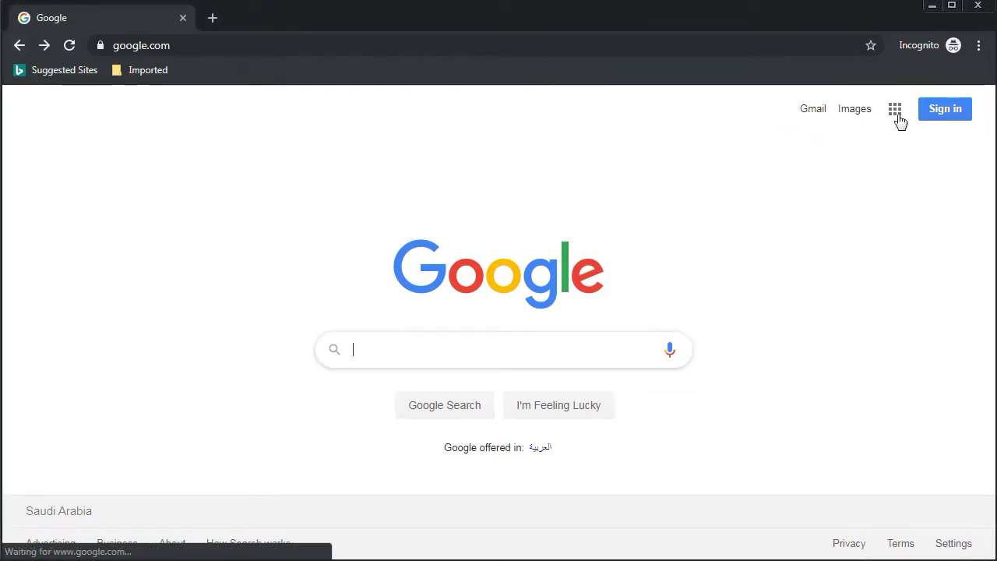
click(899, 121)
click(780, 292)
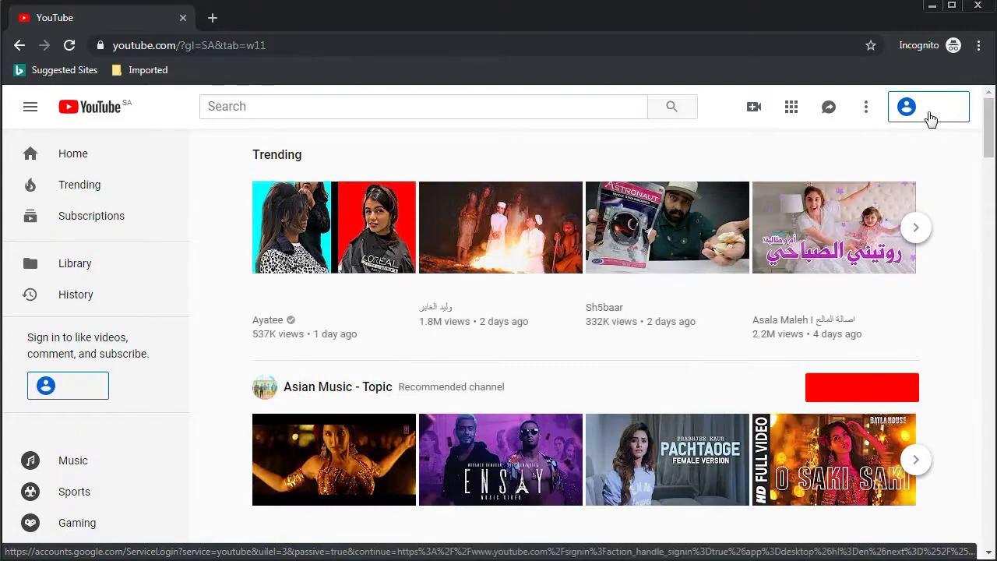
Sign in to YouTube with the Google account, entering the account password
click(931, 113)
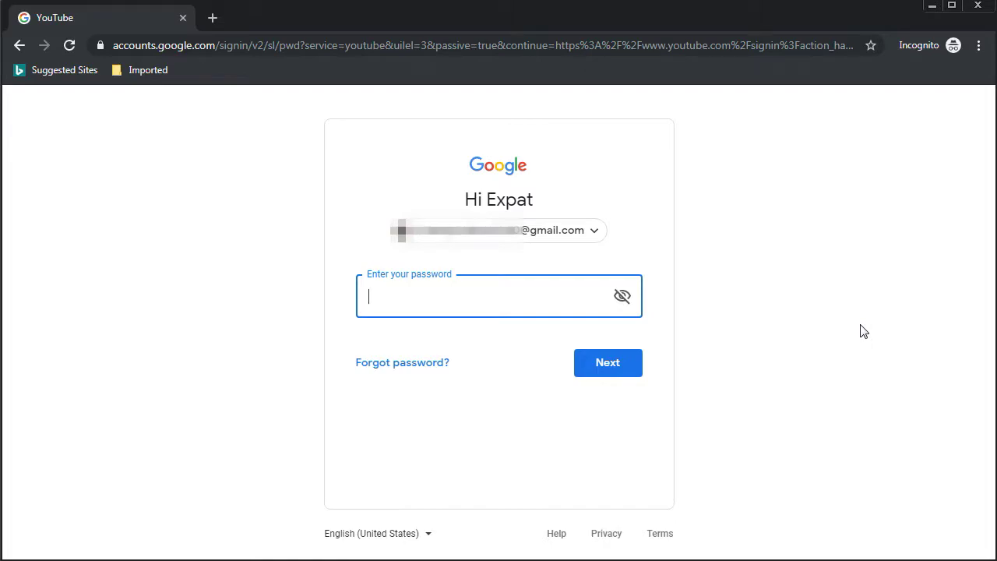
key(ctrl+a)
text(a)
click(626, 363)
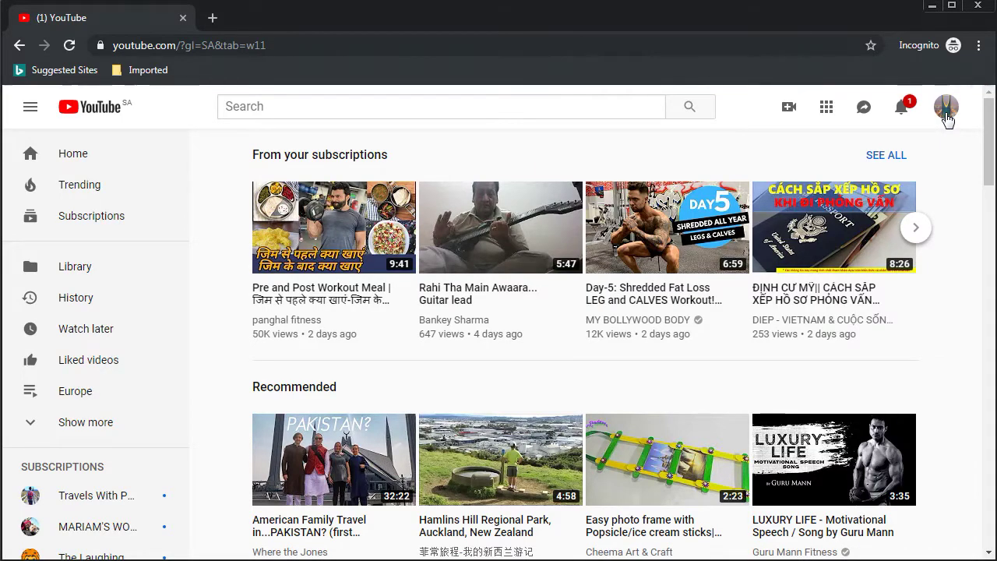
Open the channel's video list in YouTube Studio and view the private Romantic Gondola Ride video on YouTube with playback paused
click(945, 112)
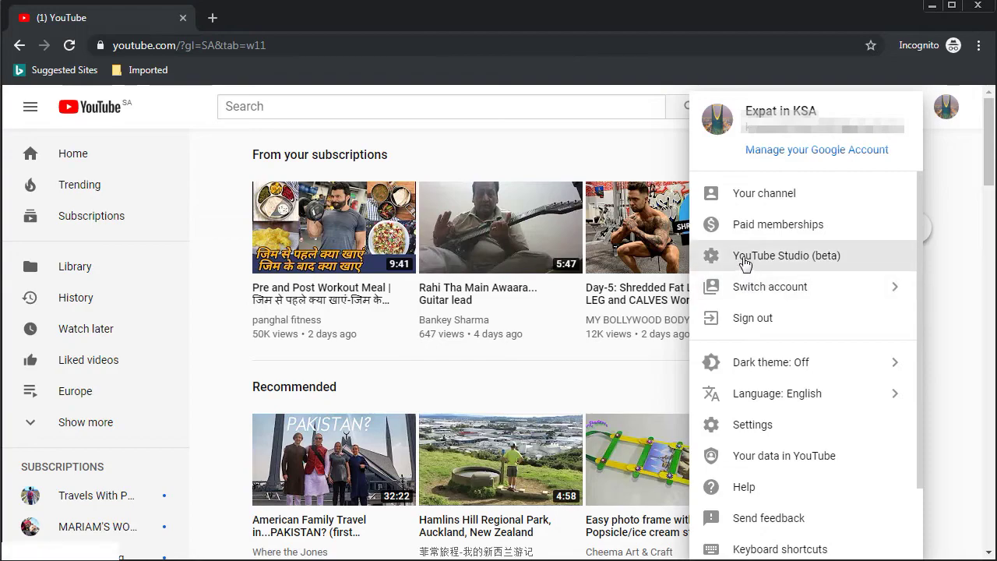
click(743, 262)
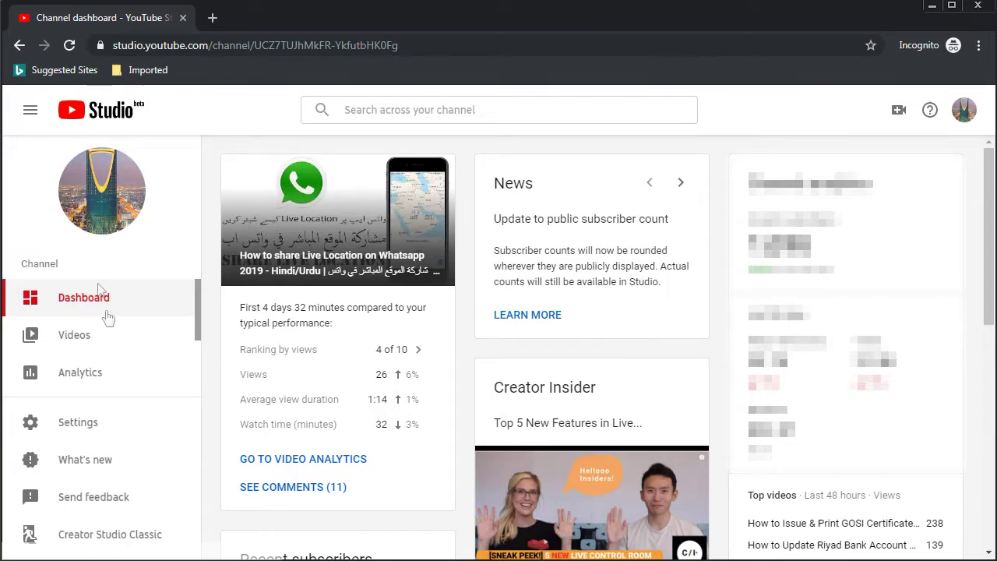
click(67, 340)
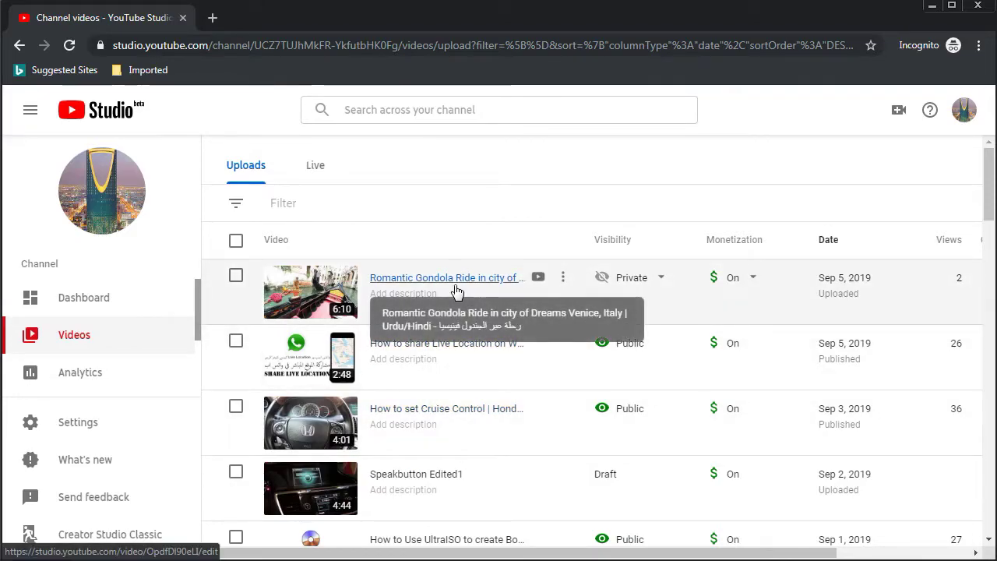
click(537, 279)
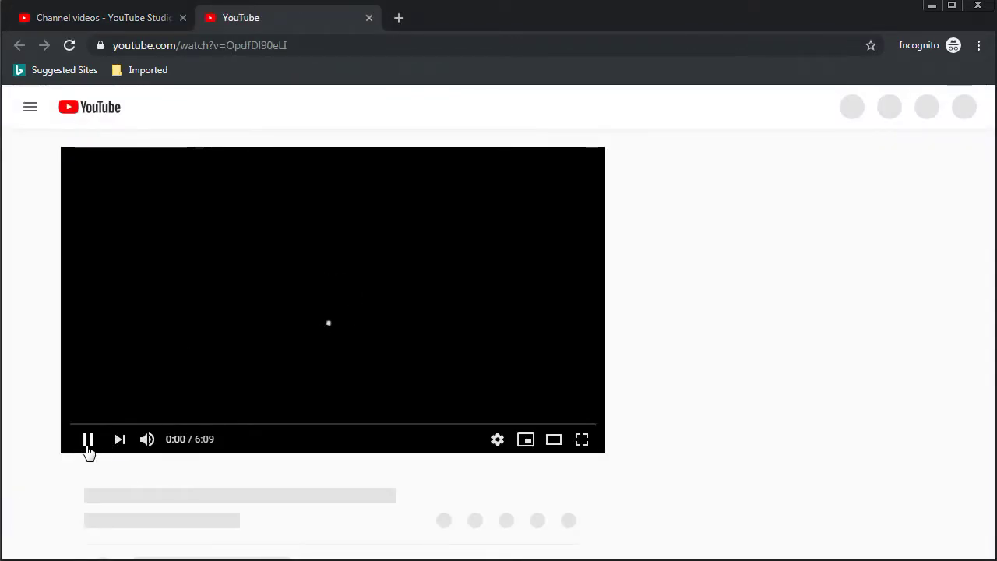
click(80, 450)
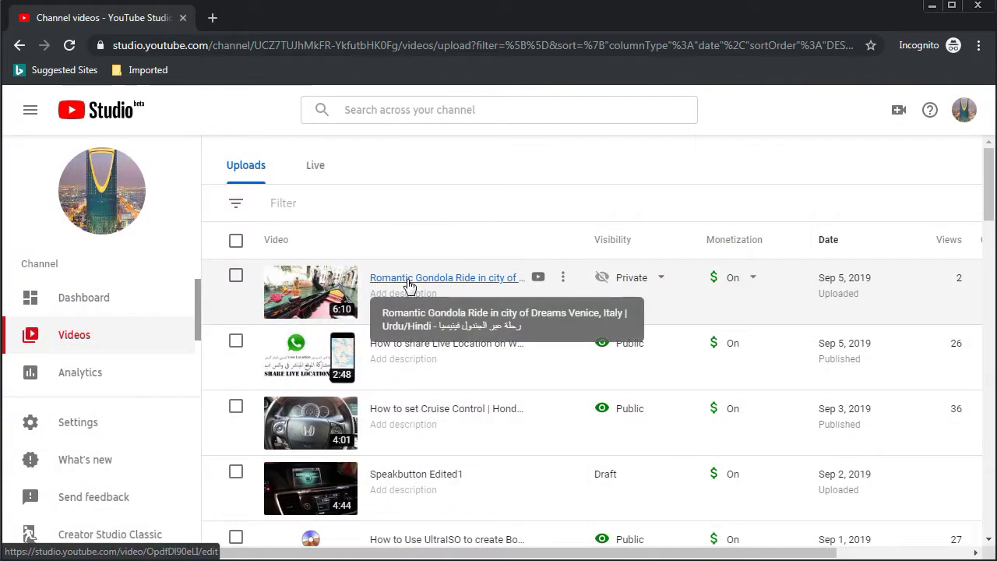
Set the Romantic Gondola Ride video's location to Venice, Italy in its advanced details and save the change
click(446, 285)
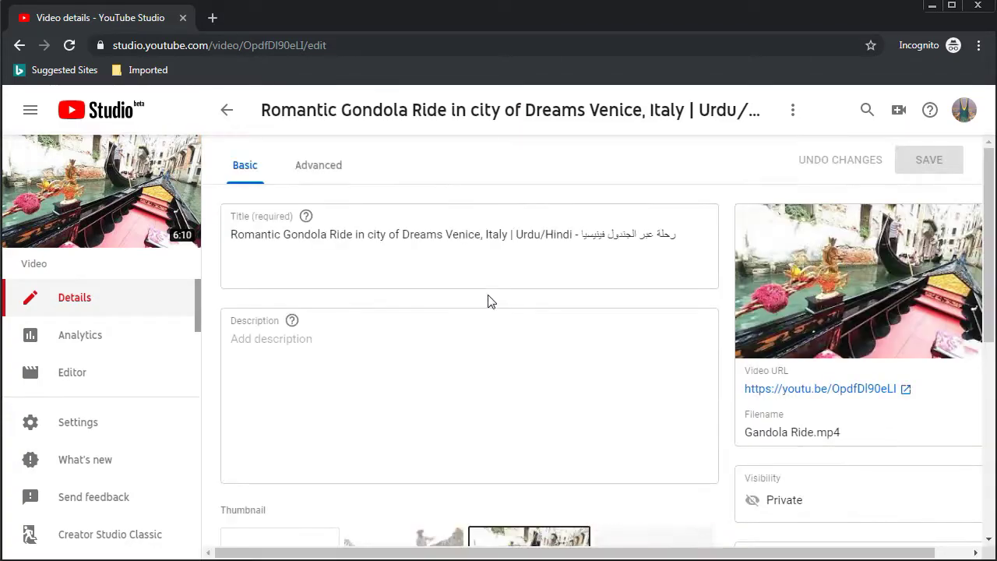
click(329, 177)
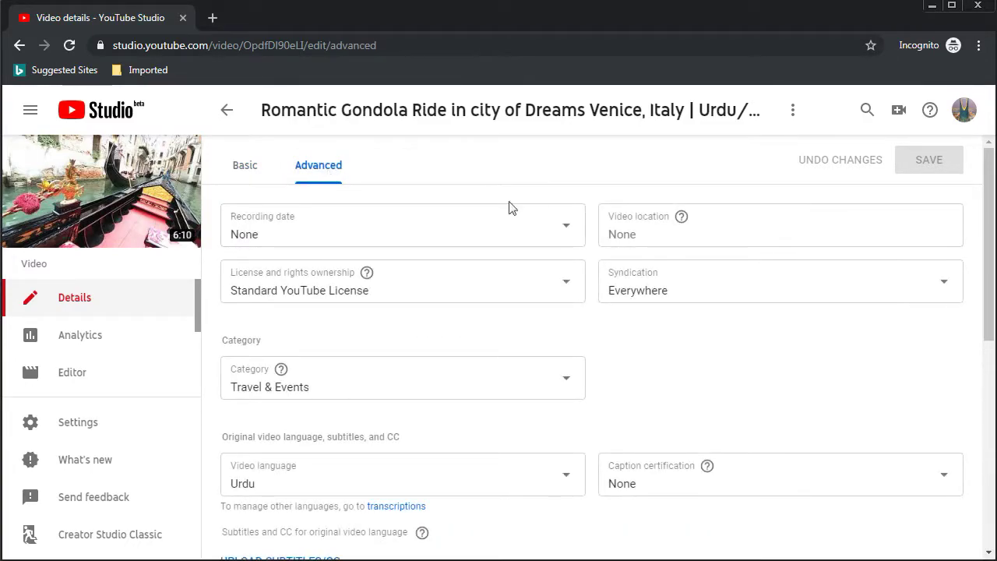
click(645, 231)
text(enice)
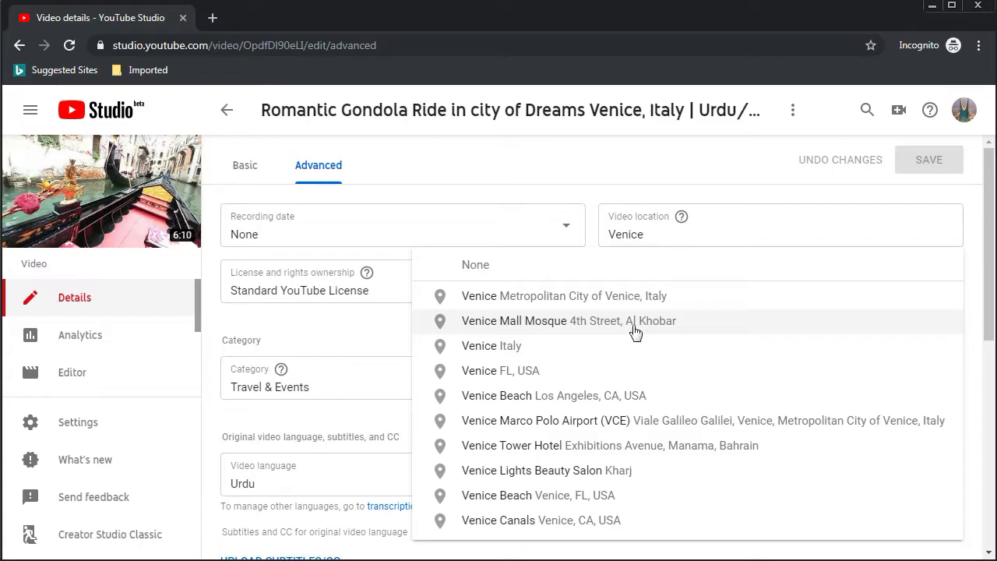
click(477, 350)
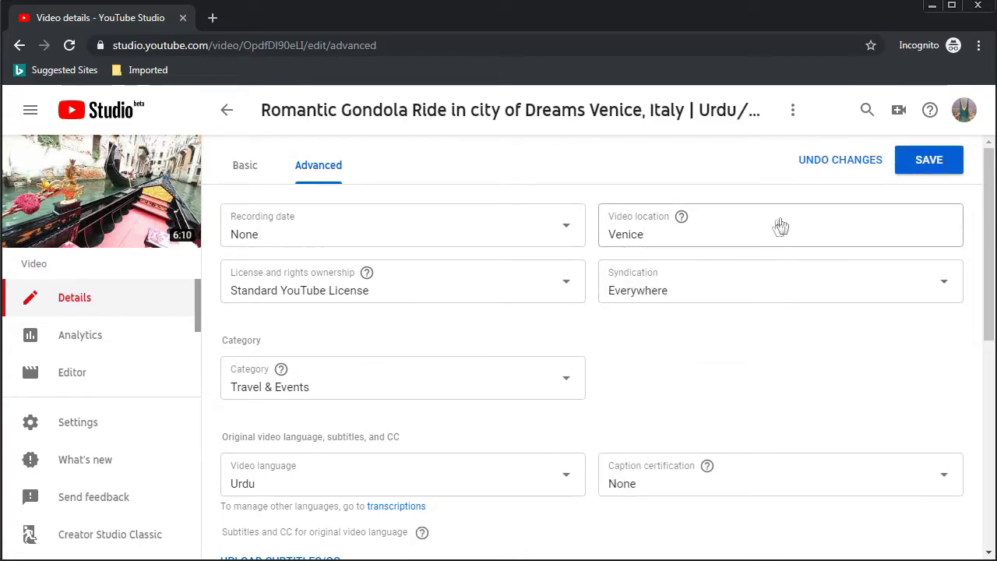
click(910, 164)
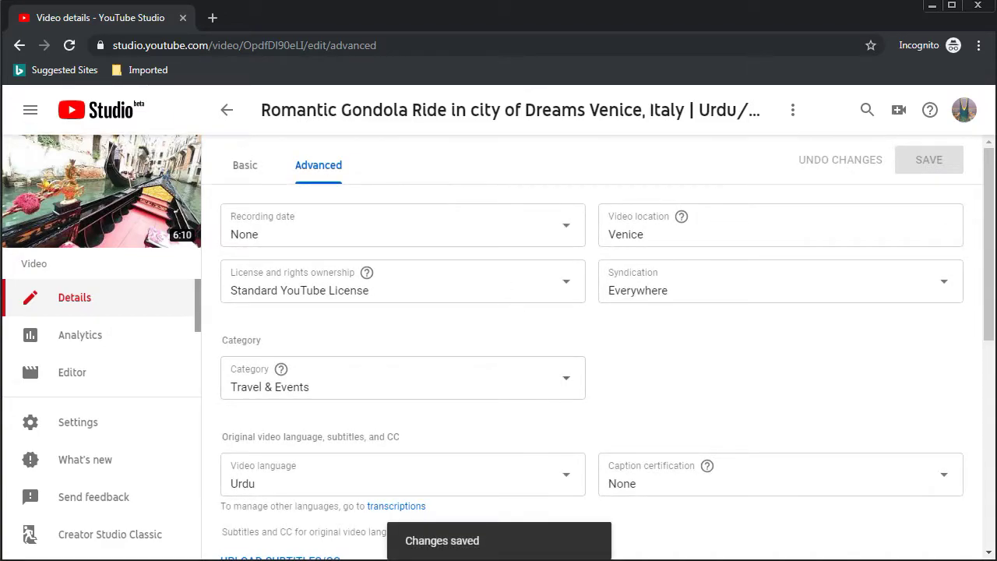
Return to the video list, check the location label above the gondola video's title on YouTube, and close its watch page
click(235, 121)
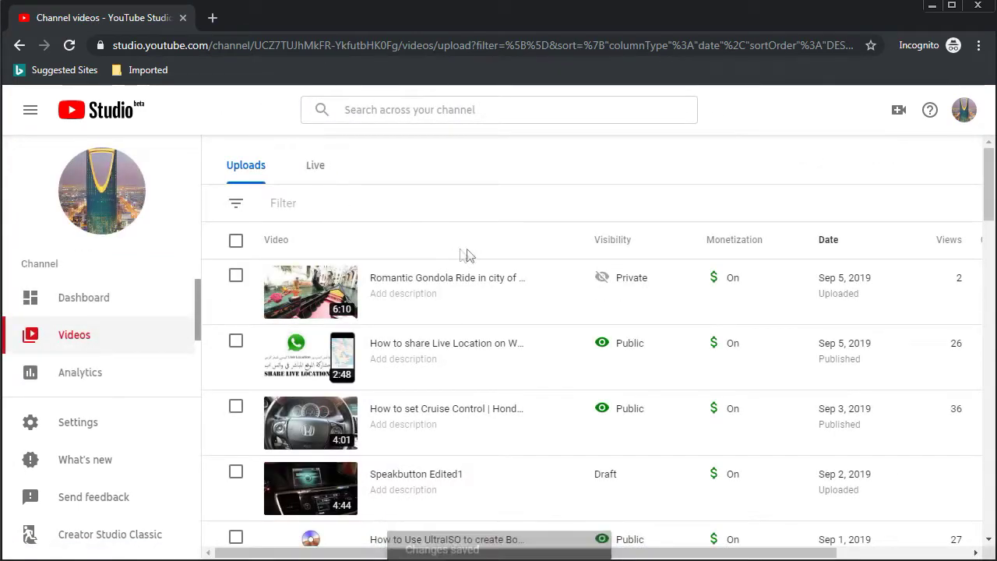
click(537, 279)
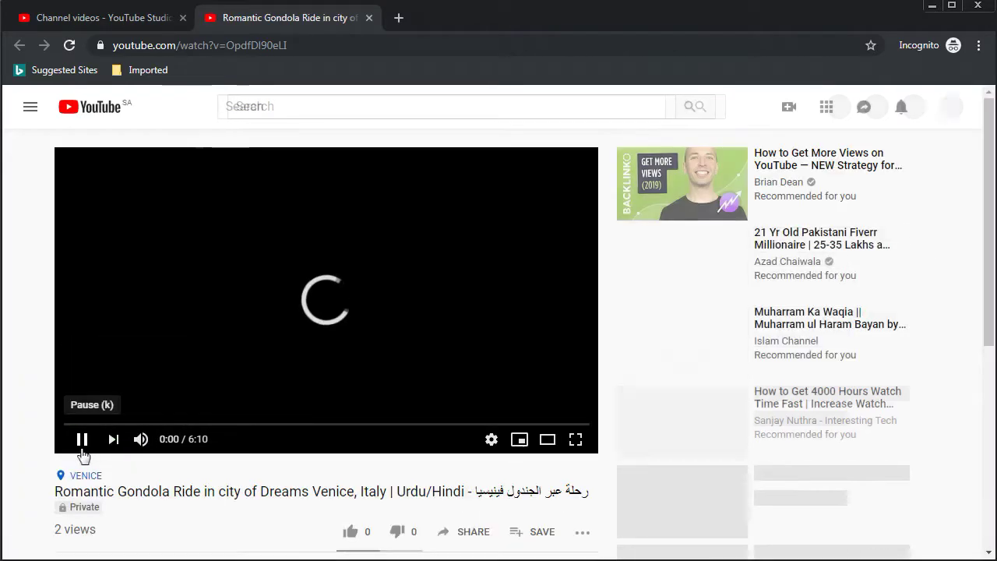
click(81, 440)
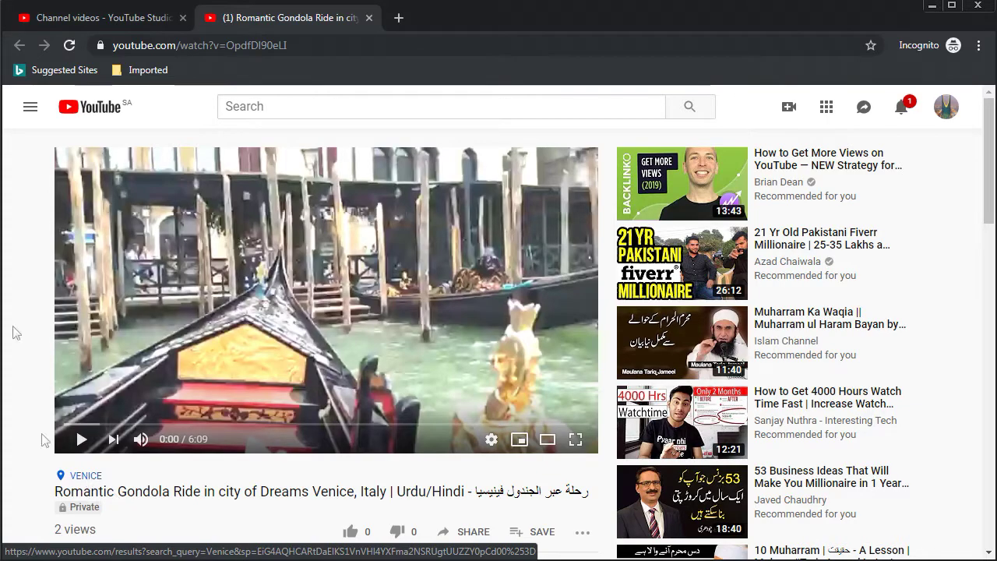
key(ctrl+w)
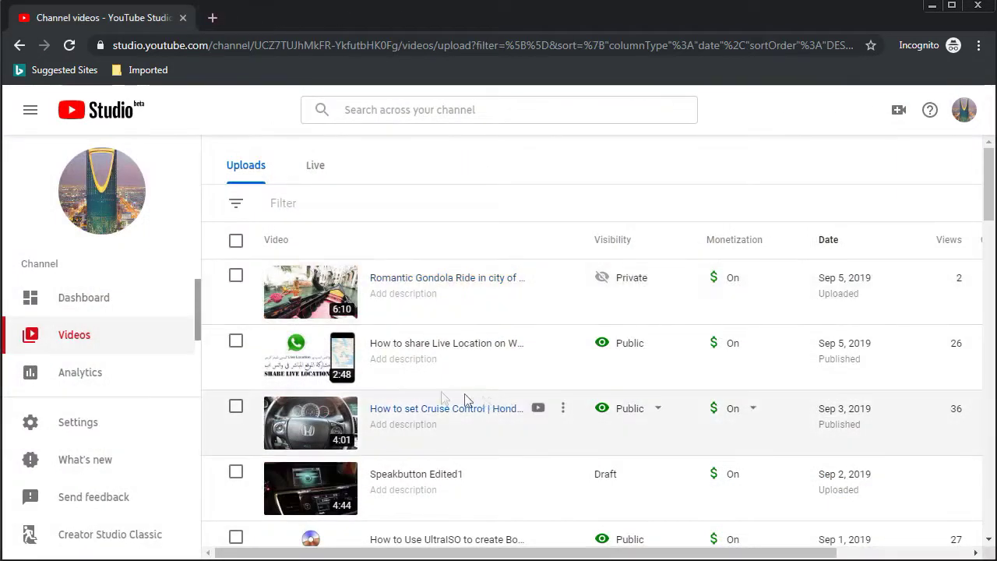
Reset the Romantic Gondola Ride video's location to None in its advanced details and save the change
click(391, 281)
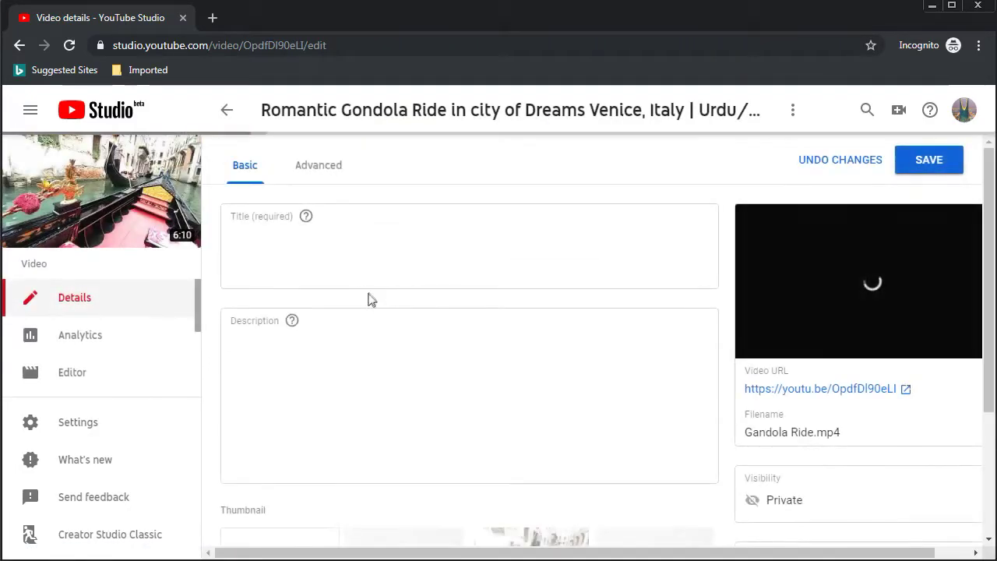
click(316, 167)
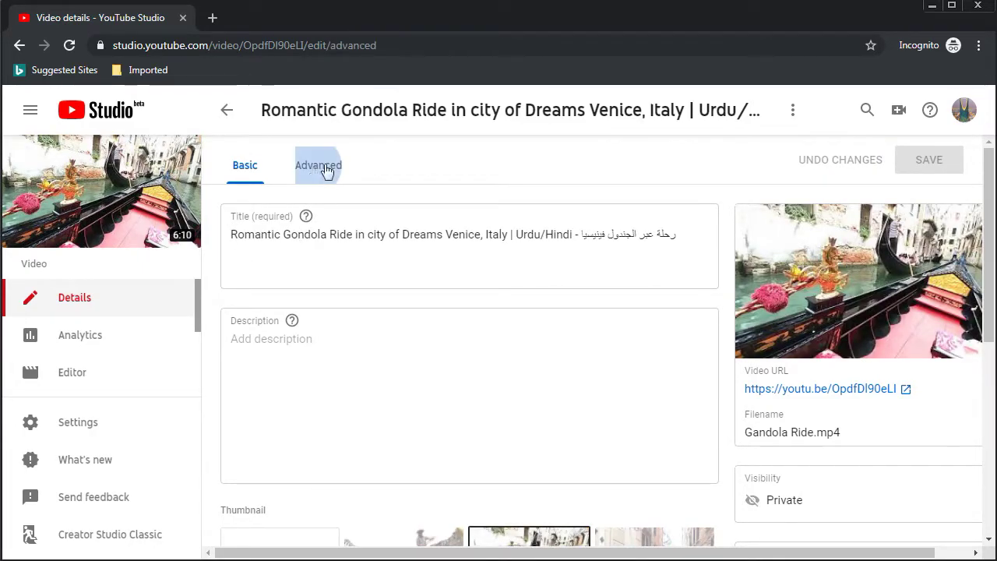
click(756, 233)
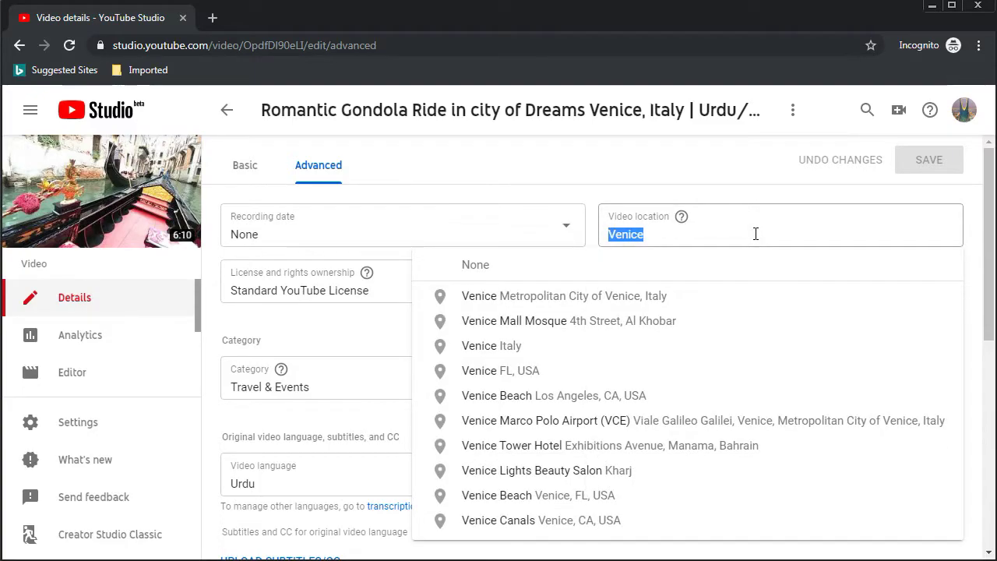
key(BackSpace)
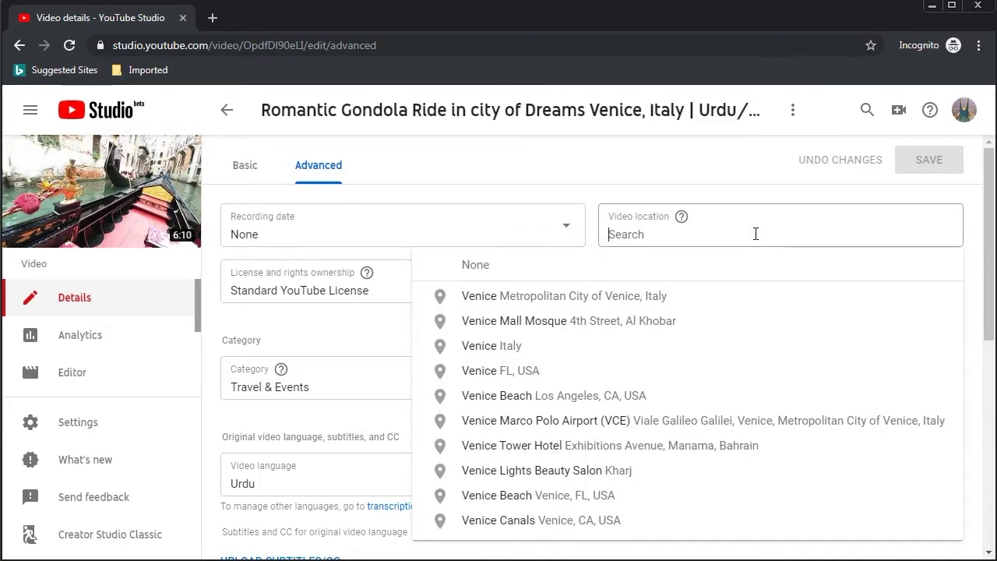
click(677, 266)
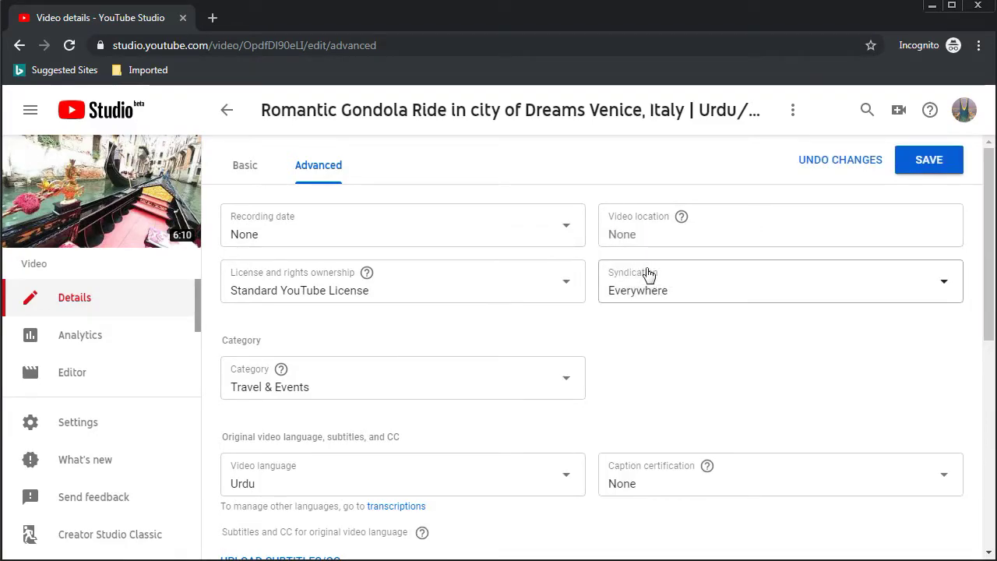
click(912, 169)
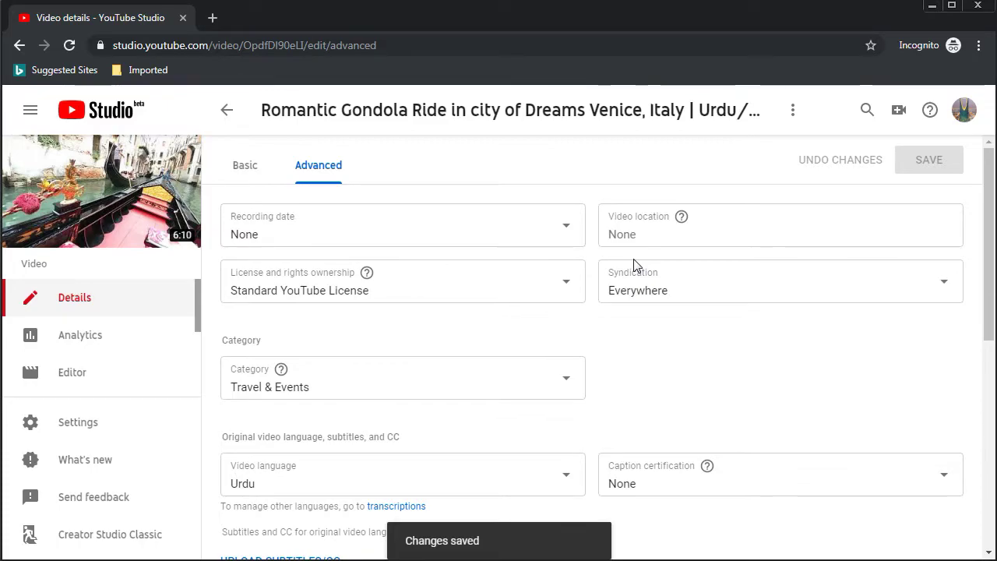
Enter "#Gondola #Italy #Venice" as the gondola video's description in its basic details and save the change
click(240, 174)
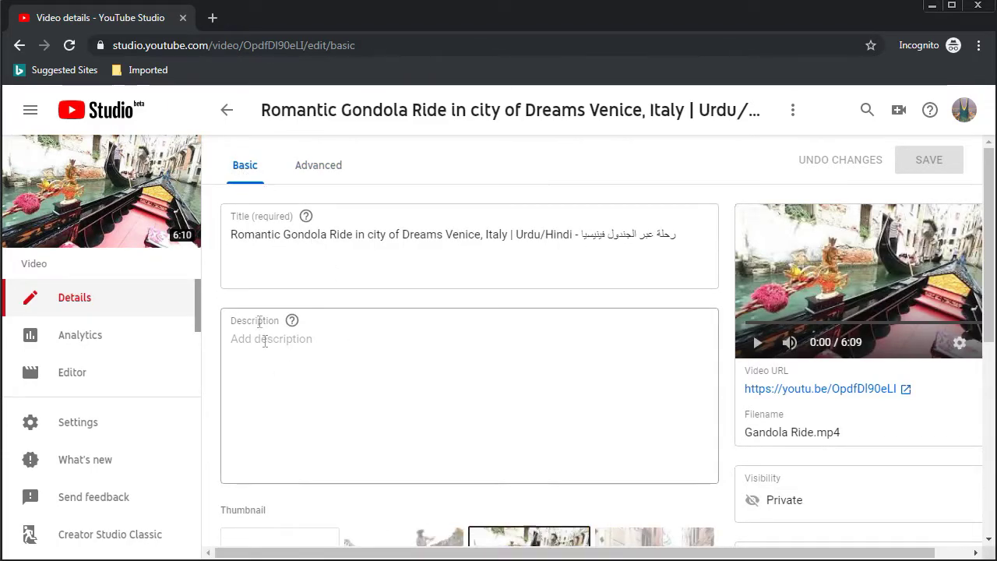
click(285, 357)
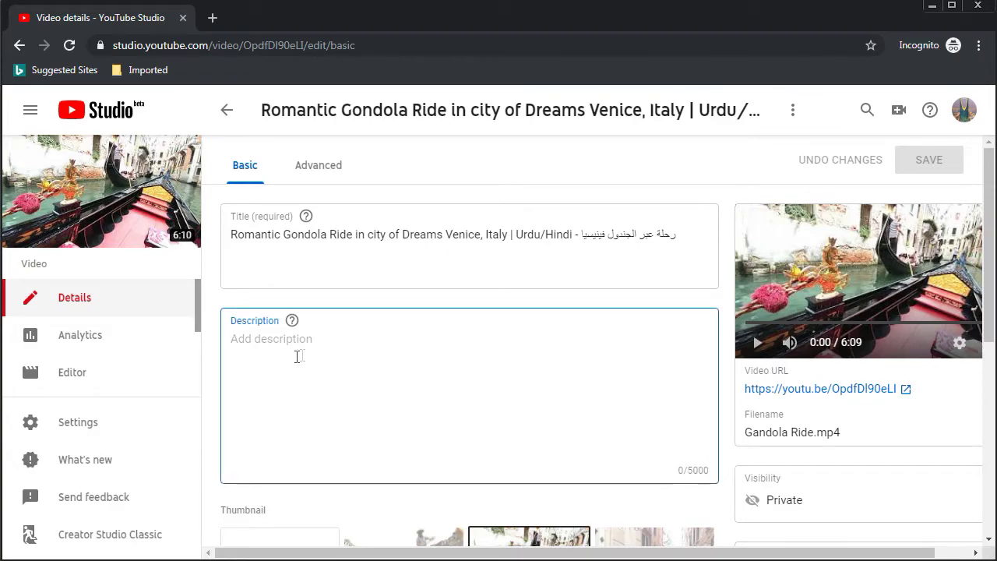
text(#)
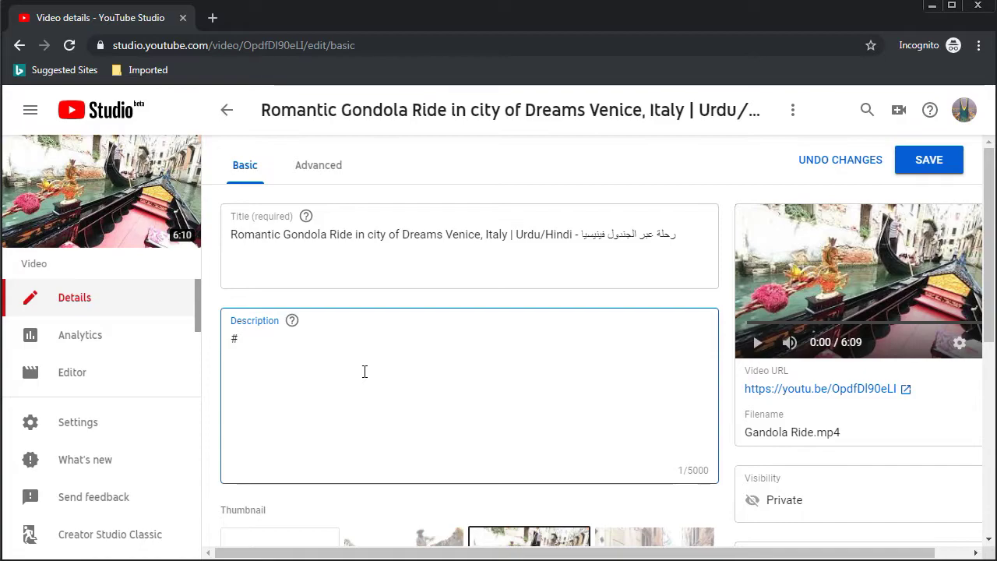
text(Gondol)
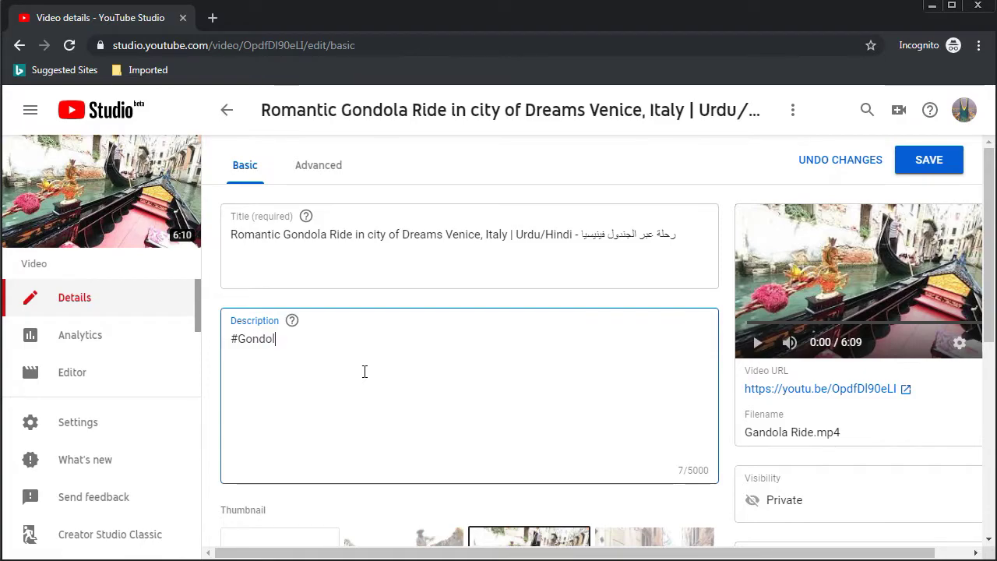
text(a #)
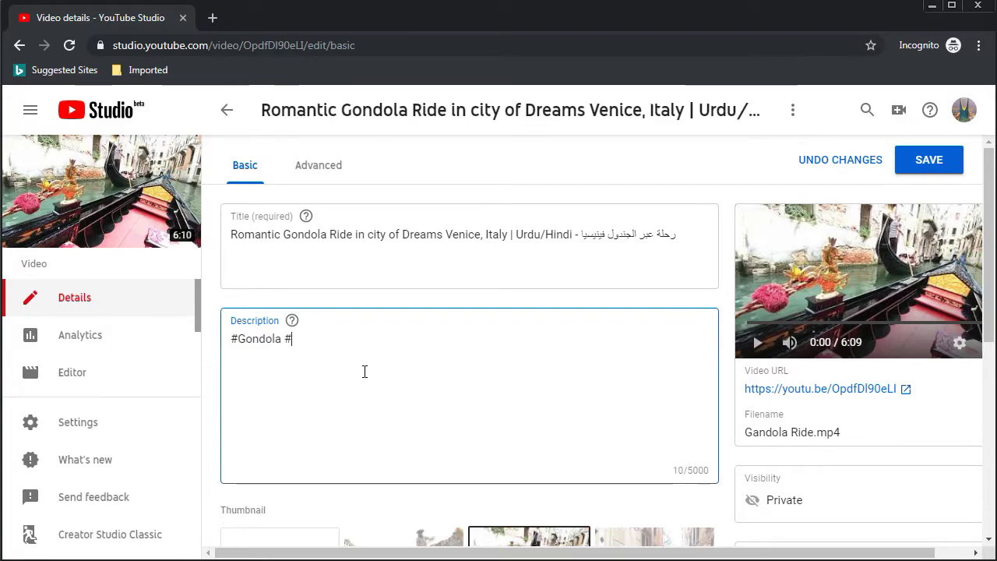
text(Italy #Venice)
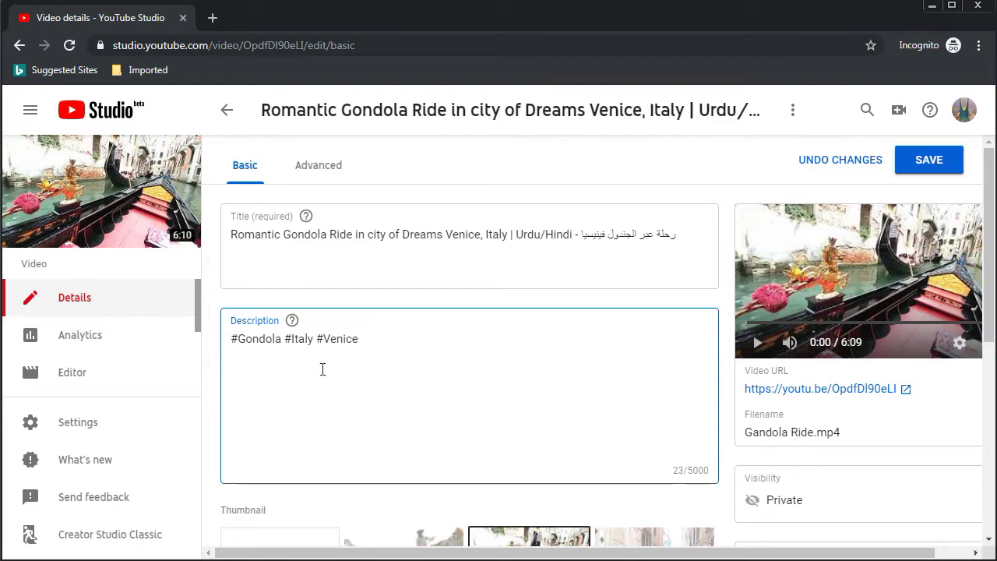
click(926, 171)
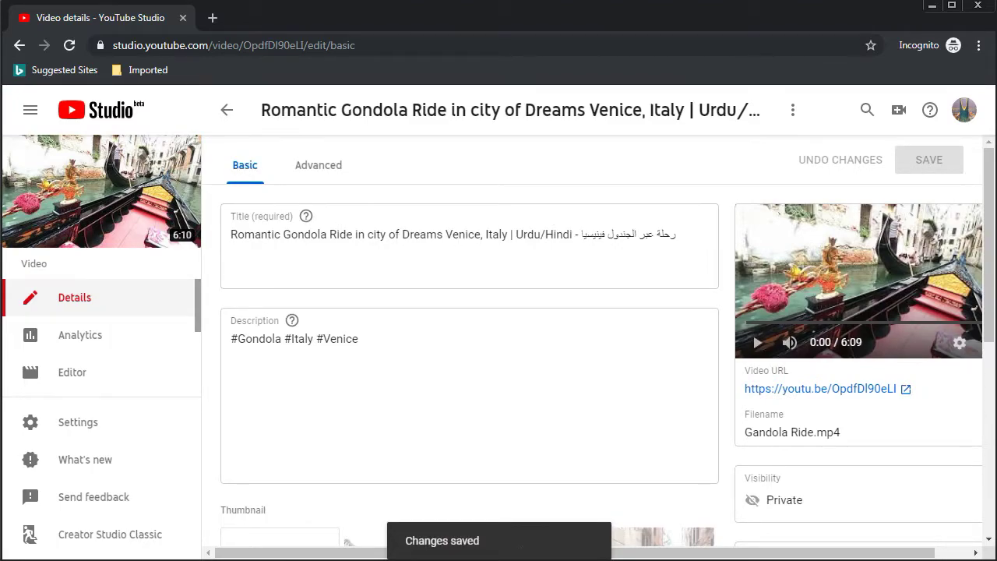
View the gondola video on YouTube with playback paused and examine the hashtags above its title and in its description
click(226, 113)
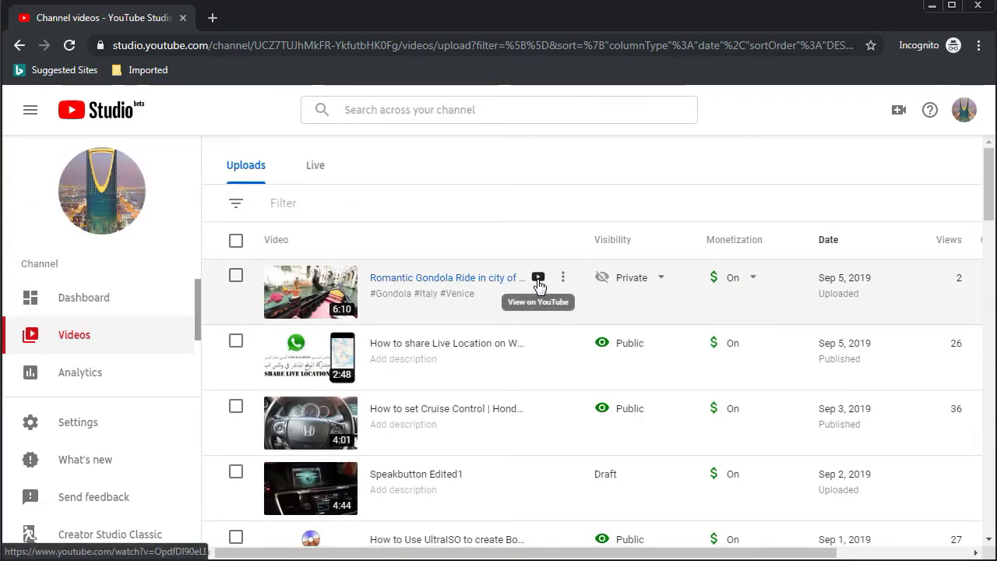
click(537, 278)
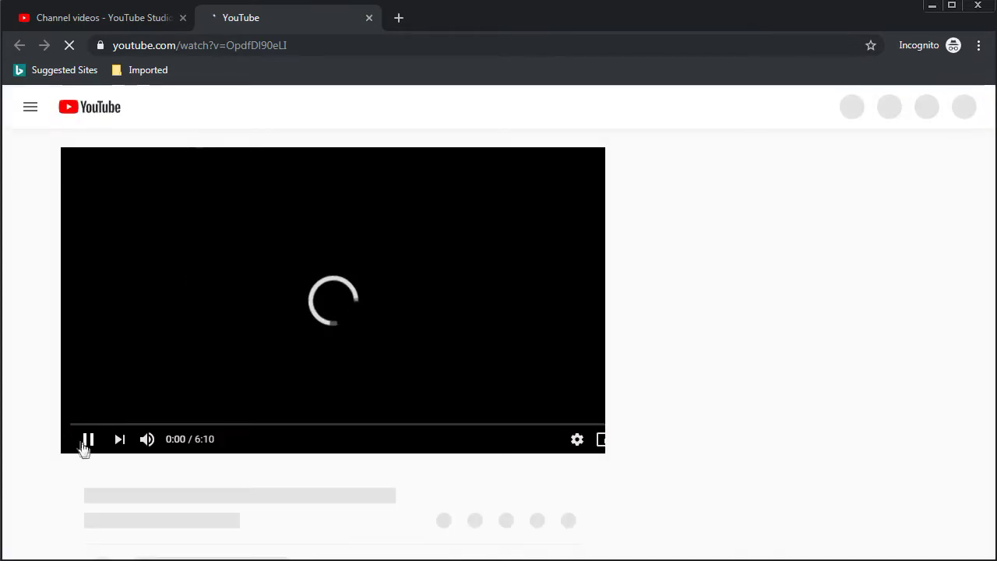
click(83, 443)
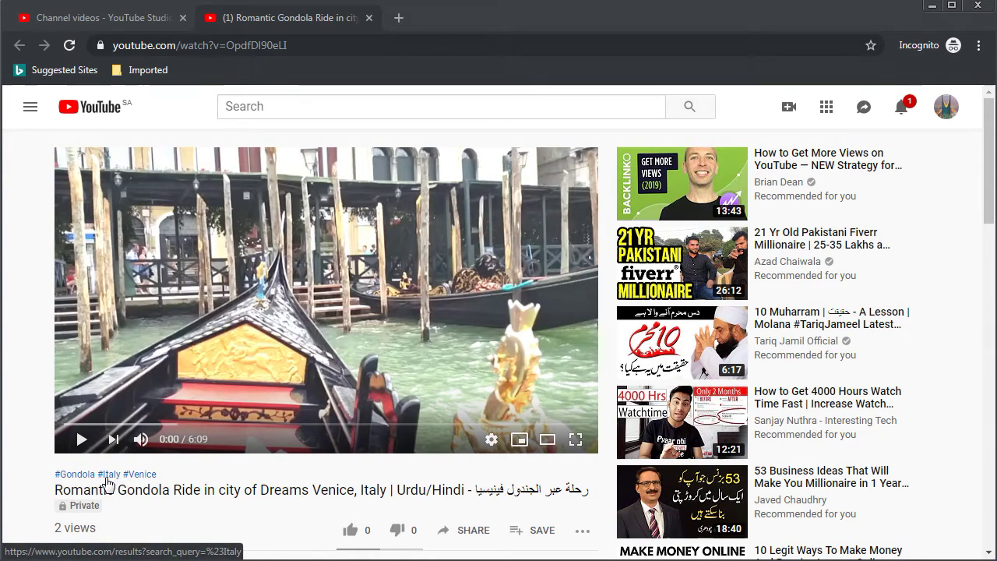
scroll(43, 499, down, 4)
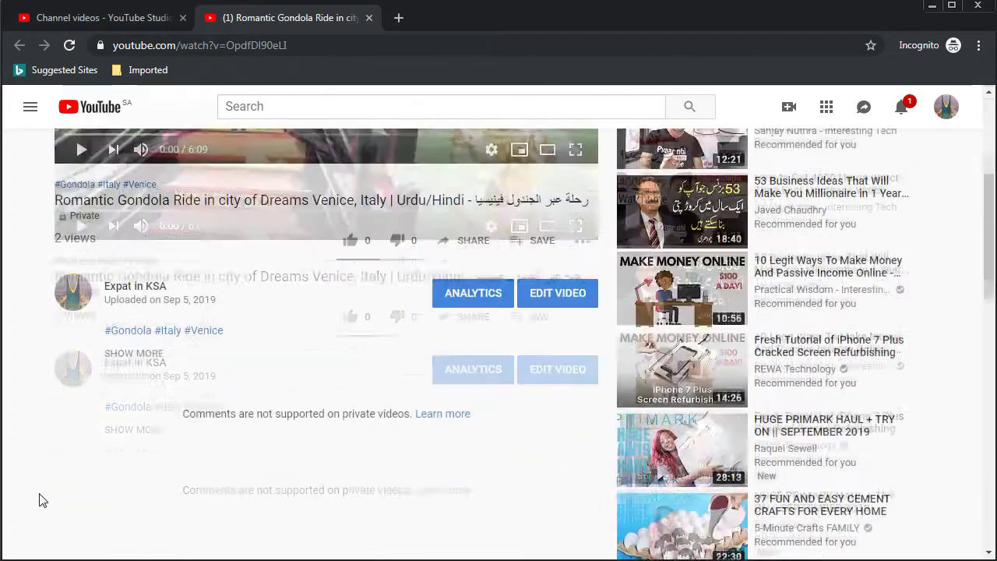